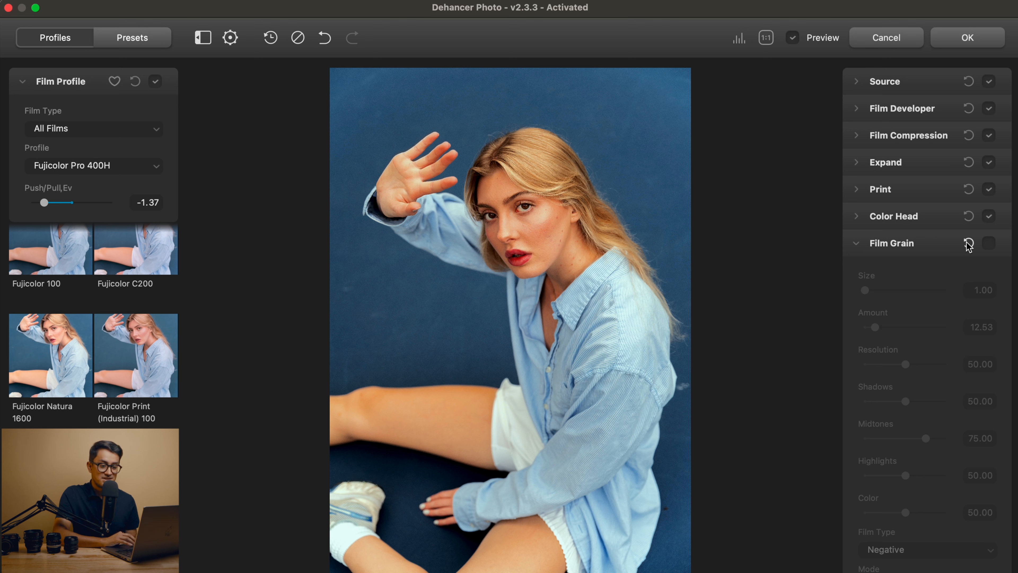
Step: Enable Film Grain and set its resolution to 4.85, judging low and high resolution settings on the woman's face
{"action": "left_click", "coordinate": [989, 242]}
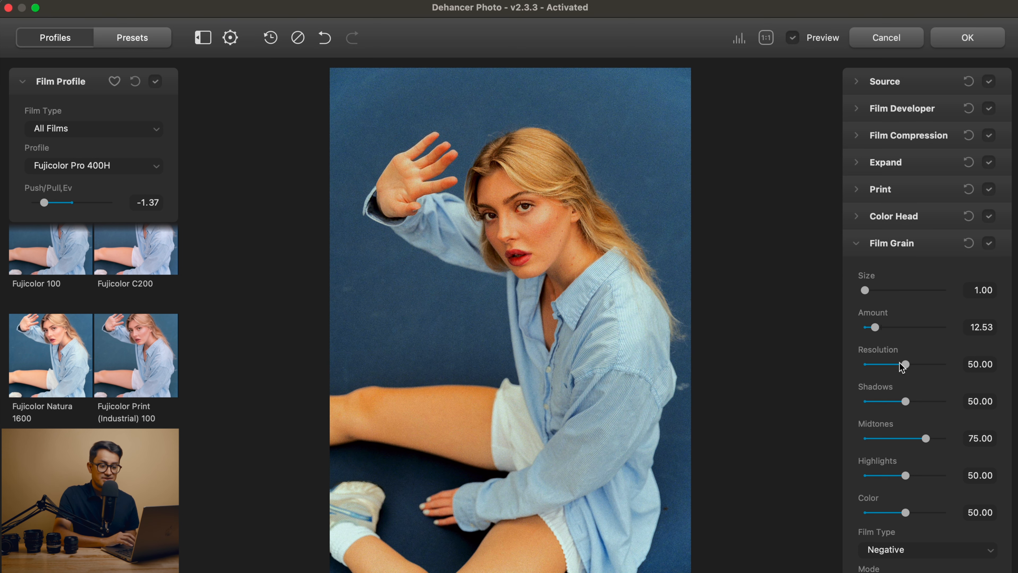
{"action": "left_click_drag", "start_coordinate": [905, 365], "coordinate": [871, 366]}
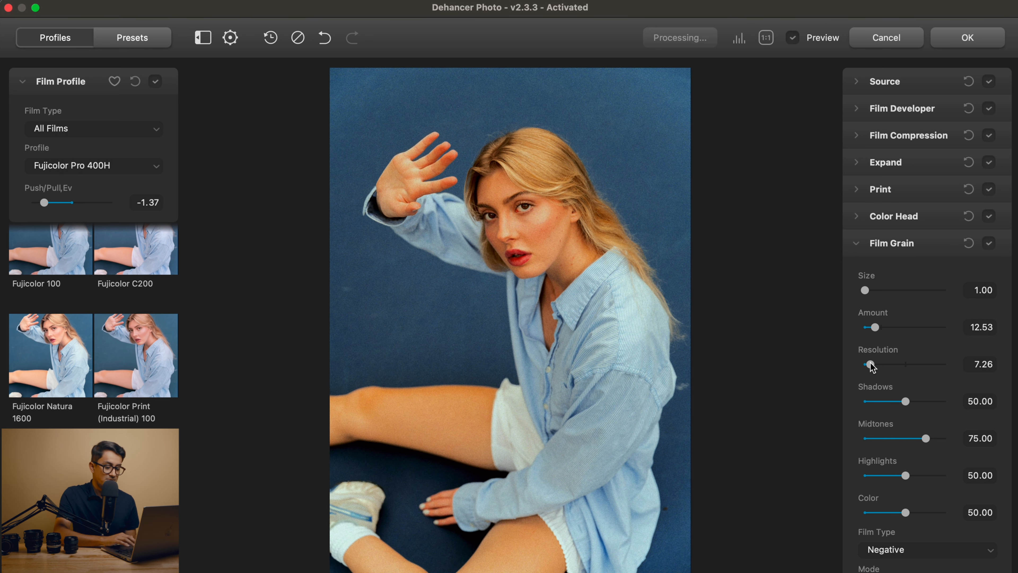
{"action": "left_click", "coordinate": [516, 236]}
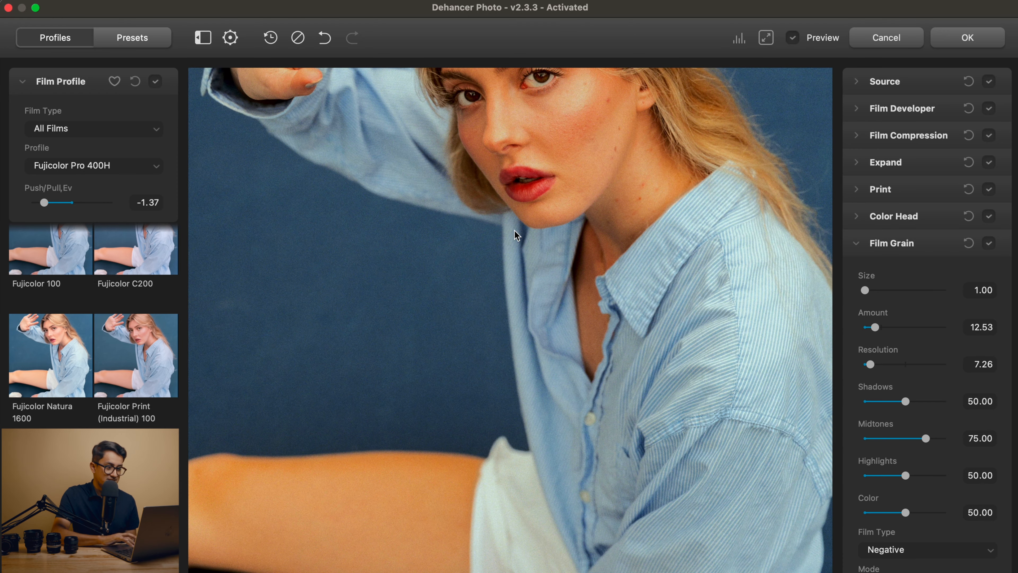
{"action": "left_click_drag", "start_coordinate": [517, 178], "coordinate": [524, 204]}
{"action": "scroll", "coordinate": [514, 207], "scroll_direction": "up", "scroll_amount": 3}
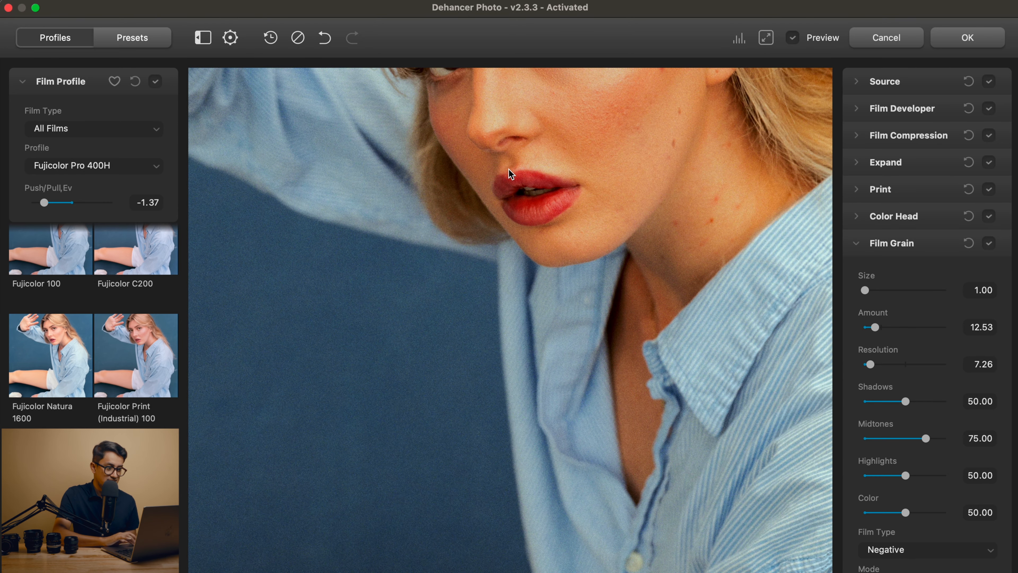
{"action": "left_click_drag", "start_coordinate": [509, 168], "coordinate": [510, 318]}
{"action": "scroll", "coordinate": [523, 208], "scroll_direction": "up", "scroll_amount": 3}
{"action": "left_click_drag", "start_coordinate": [525, 190], "coordinate": [530, 267]}
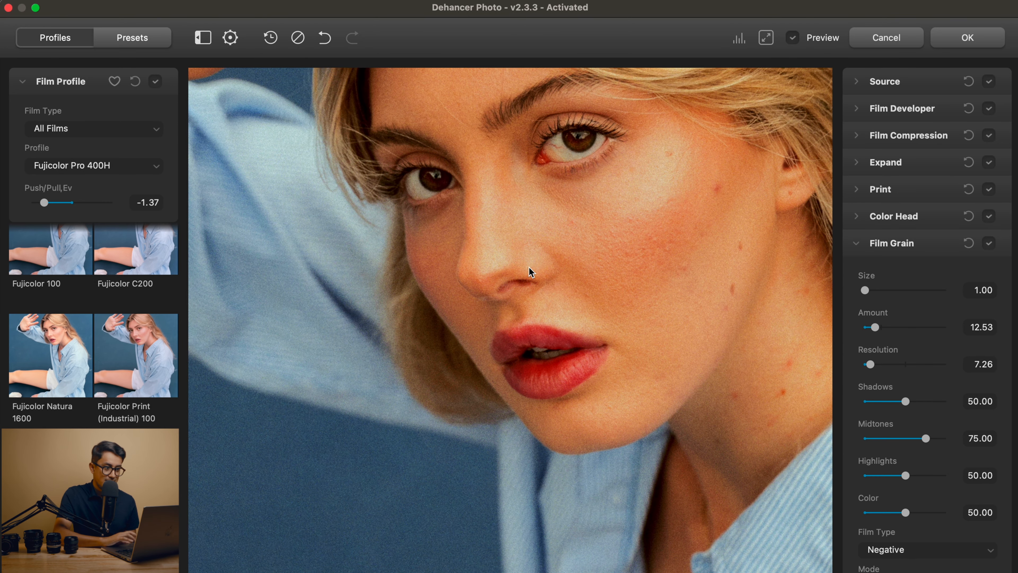
{"action": "left_click", "coordinate": [938, 364]}
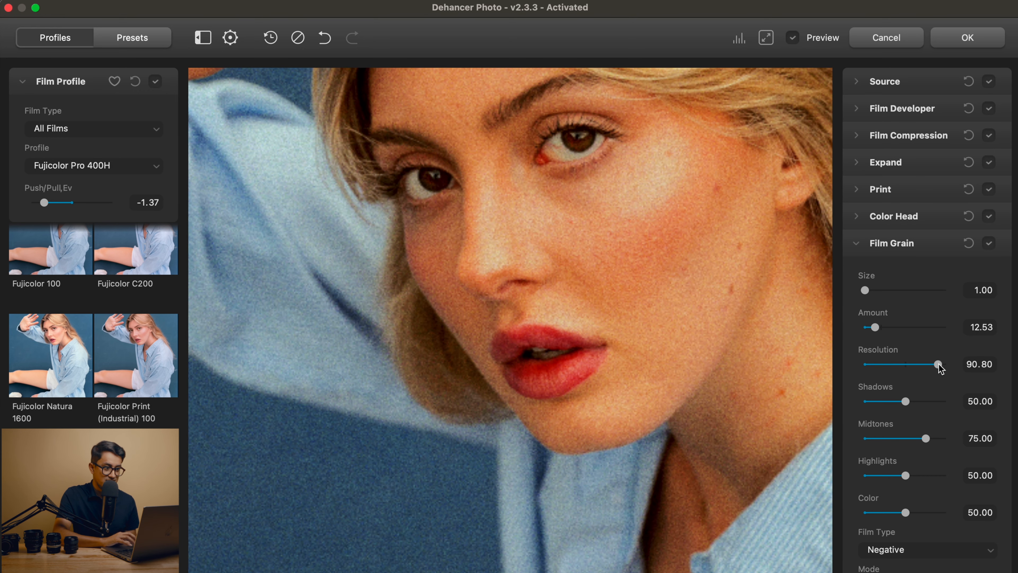
{"action": "left_click", "coordinate": [872, 364]}
{"action": "left_click", "coordinate": [869, 365]}
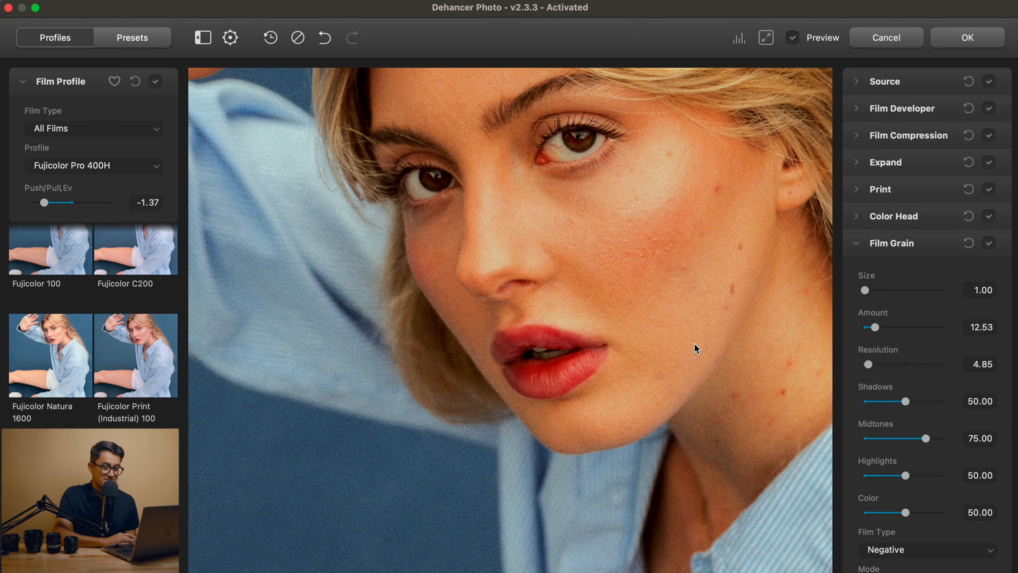
Step: Set the Film Grain shadows to 60.64 and highlights to 40.76
{"action": "scroll", "coordinate": [694, 343], "scroll_direction": "down", "scroll_amount": 2}
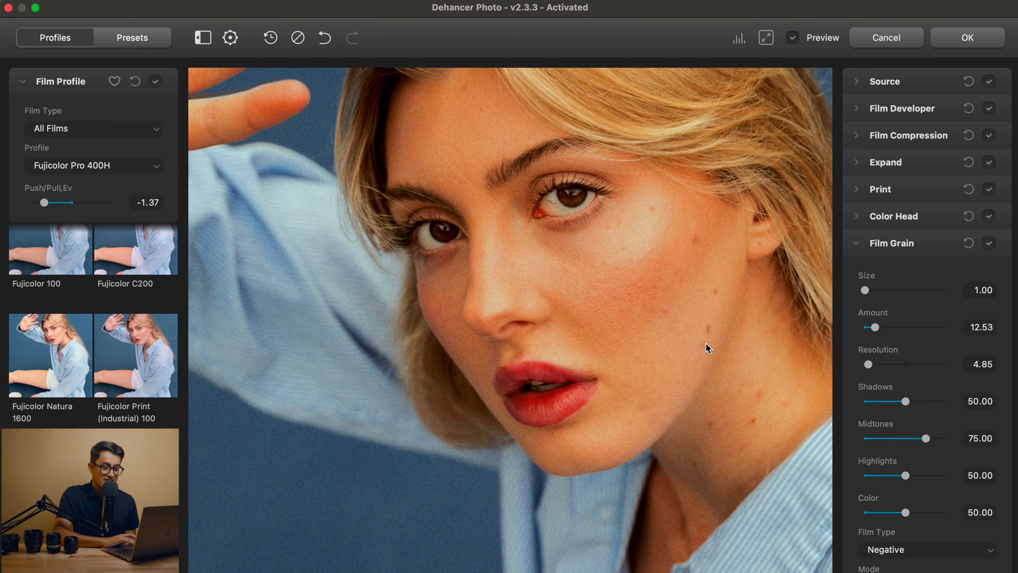
{"action": "scroll", "coordinate": [707, 348], "scroll_direction": "down", "scroll_amount": 2}
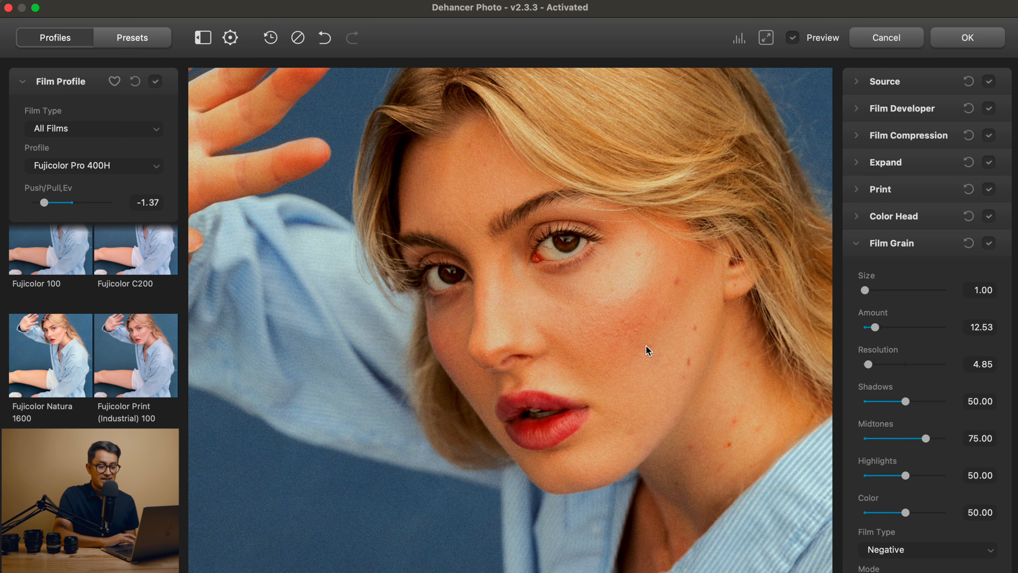
{"action": "scroll", "coordinate": [648, 351], "scroll_direction": "down", "scroll_amount": 3}
{"action": "scroll", "coordinate": [625, 245], "scroll_direction": "up", "scroll_amount": 2}
{"action": "scroll", "coordinate": [623, 257], "scroll_direction": "down", "scroll_amount": 2}
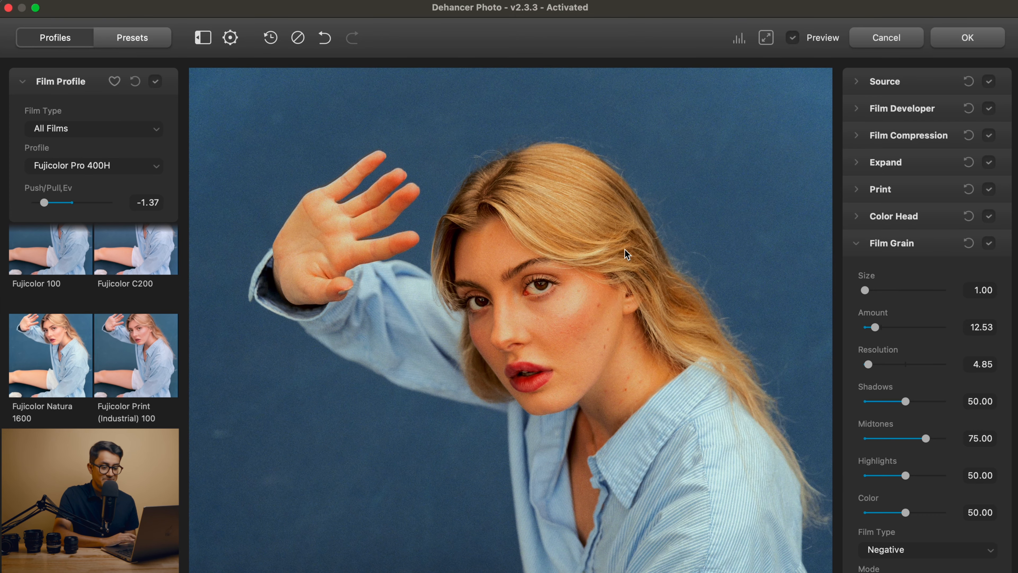
{"action": "scroll", "coordinate": [625, 257], "scroll_direction": "down", "scroll_amount": 3}
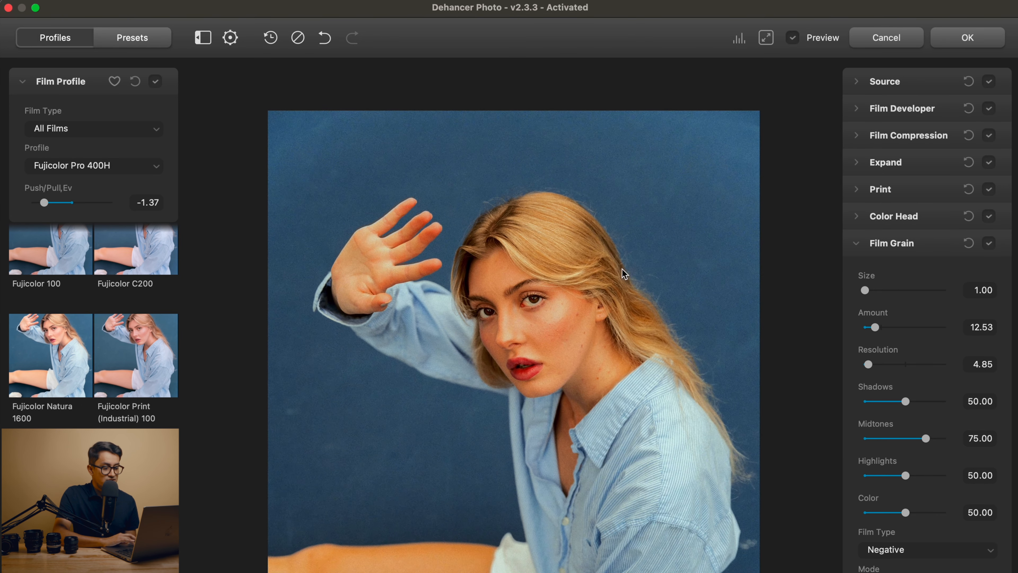
{"action": "scroll", "coordinate": [622, 269], "scroll_direction": "up", "scroll_amount": 1}
{"action": "left_click_drag", "start_coordinate": [607, 290], "coordinate": [603, 264]}
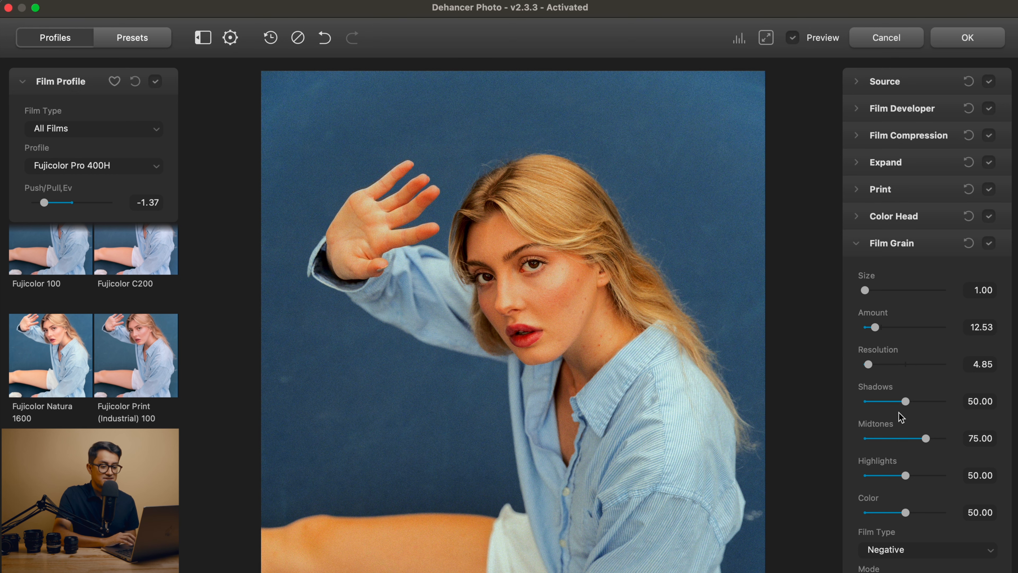
{"action": "left_click_drag", "start_coordinate": [907, 404], "coordinate": [915, 403]}
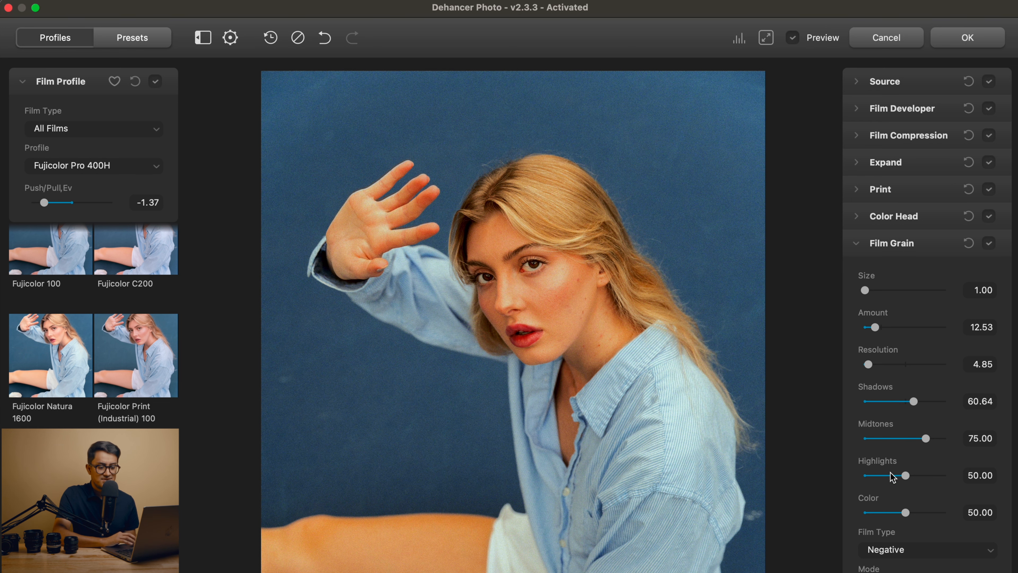
{"action": "left_click_drag", "start_coordinate": [895, 474], "coordinate": [899, 476]}
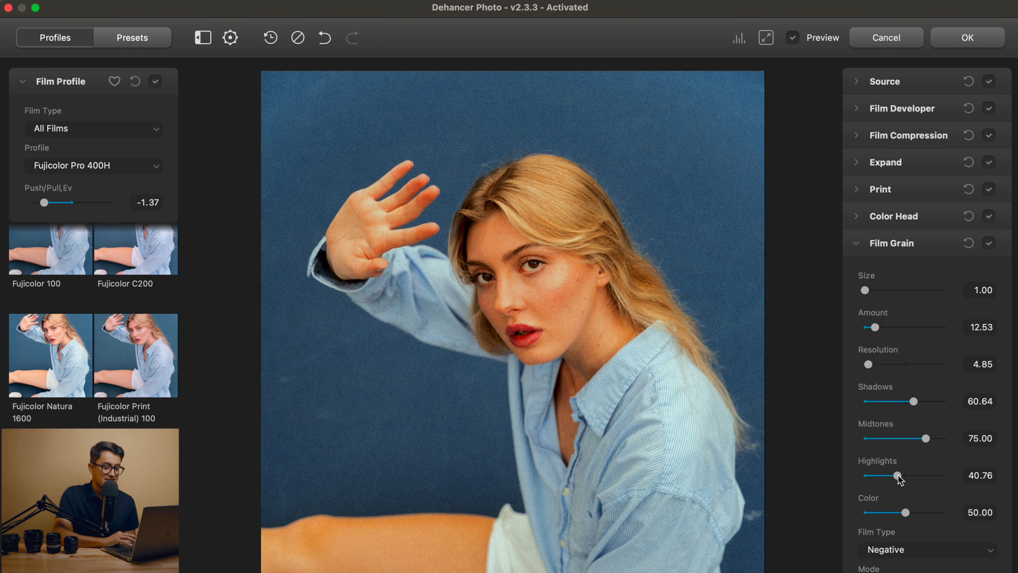
{"action": "left_click_drag", "start_coordinate": [550, 414], "coordinate": [547, 382]}
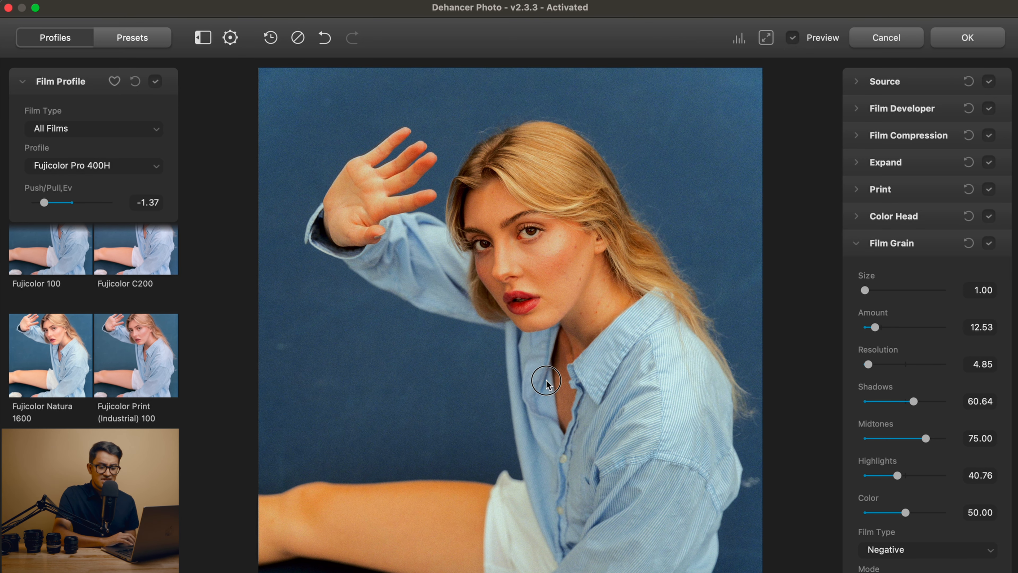
{"action": "left_click", "coordinate": [901, 243]}
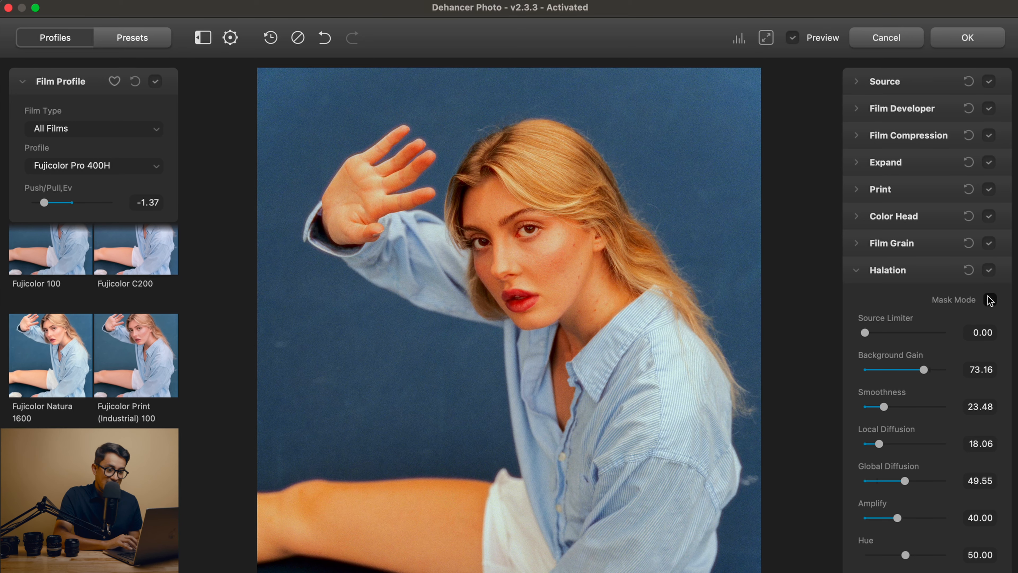
Step: Compare the photo with Halation off and on, and set its source limiter to 12.73
{"action": "left_click", "coordinate": [989, 270]}
{"action": "left_click", "coordinate": [989, 270]}
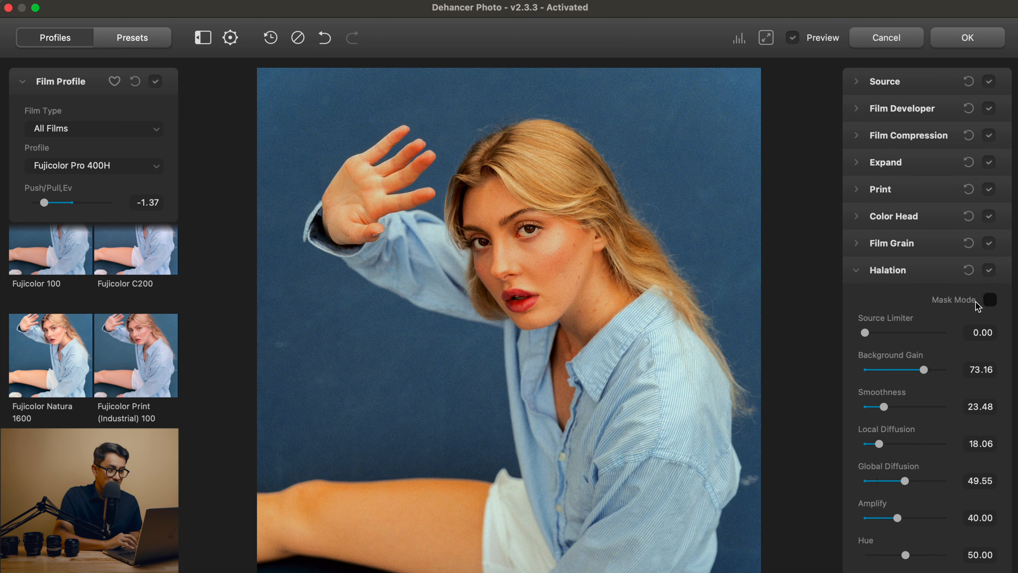
{"action": "left_click", "coordinate": [989, 271]}
{"action": "left_click", "coordinate": [988, 270]}
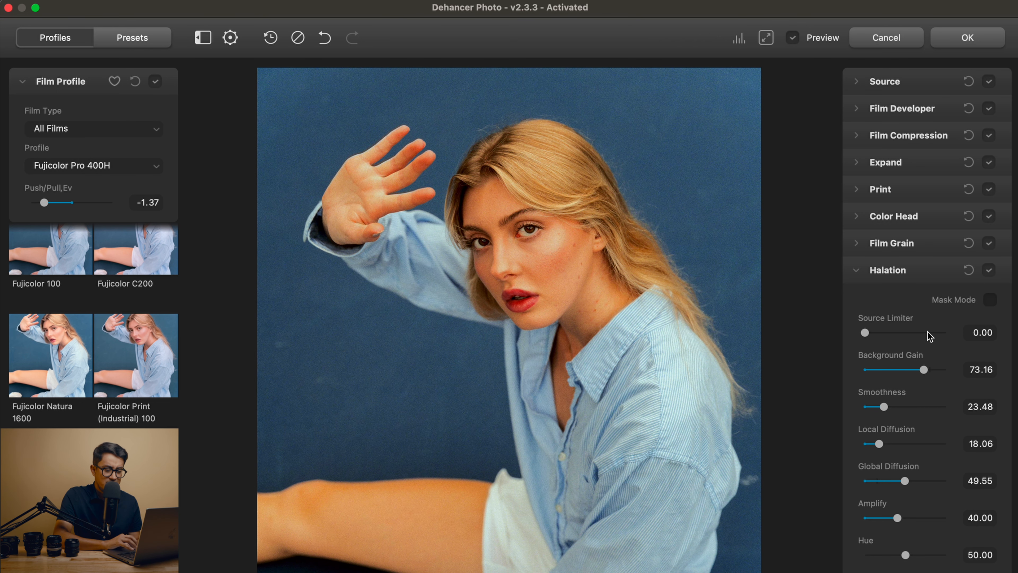
{"action": "mouse_move", "coordinate": [863, 337]}
{"action": "left_mouse_down"}
{"action": "mouse_move", "coordinate": [938, 336]}
{"action": "mouse_move", "coordinate": [878, 337]}
{"action": "left_mouse_up"}
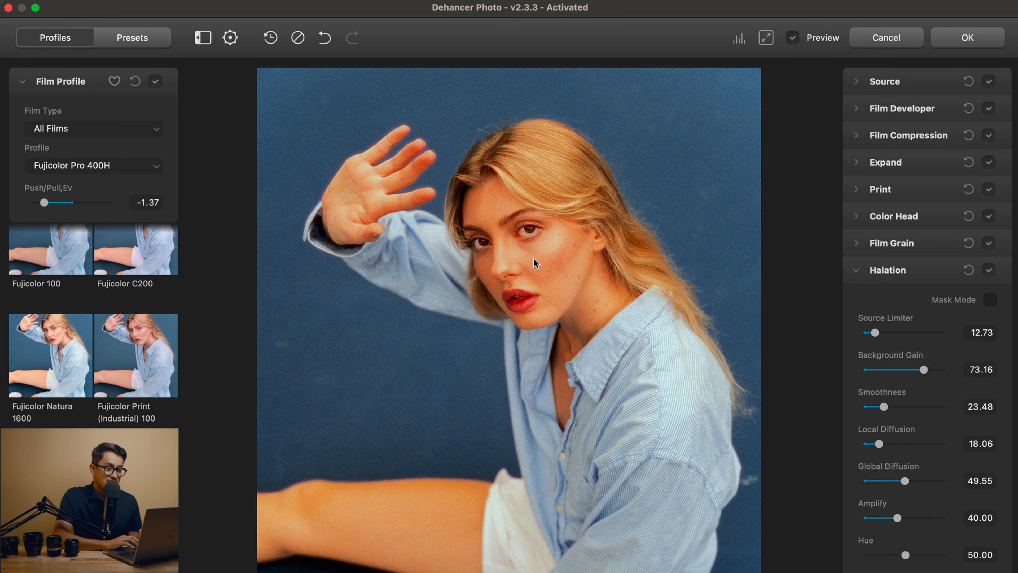
Step: Set the Halation local diffusion to 15.94, judging stronger and weaker settings on a close view of the face
{"action": "key", "text": "super+plus"}
{"action": "key", "text": "super+plus"}
{"action": "left_click_drag", "start_coordinate": [535, 165], "coordinate": [533, 259]}
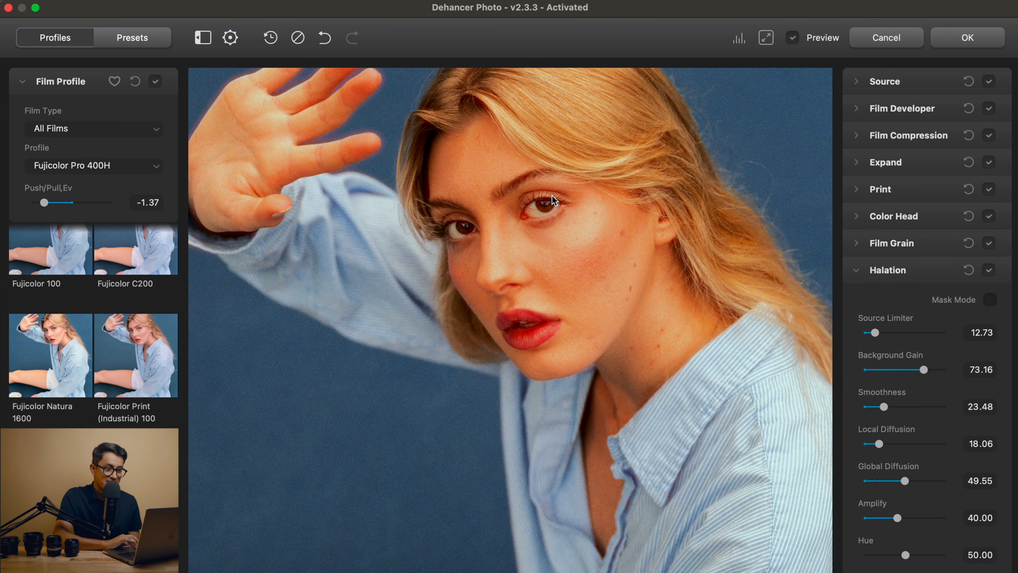
{"action": "key", "text": "super+plus"}
{"action": "key", "text": "super+plus"}
{"action": "left_click_drag", "start_coordinate": [544, 133], "coordinate": [545, 246]}
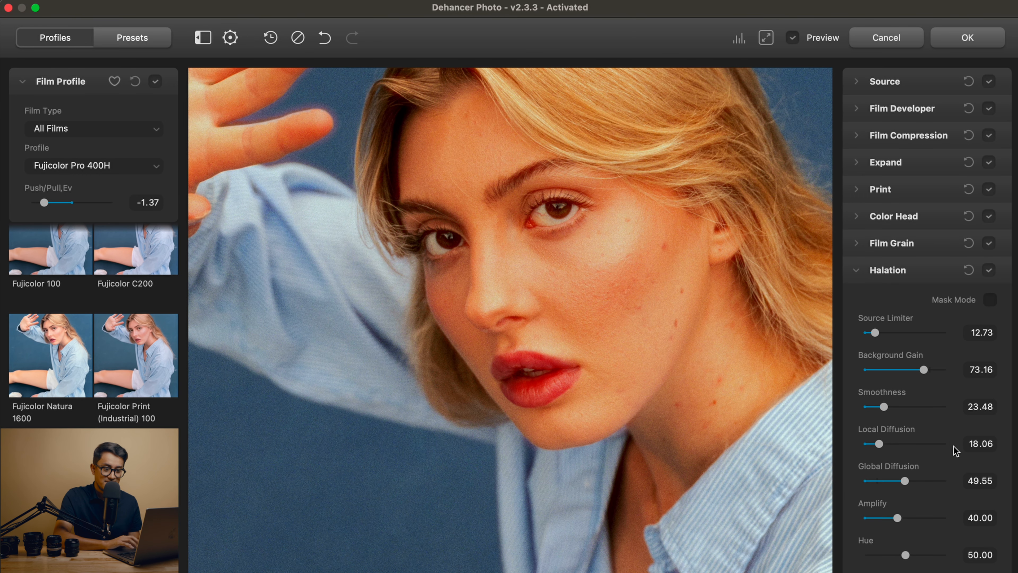
{"action": "left_click", "coordinate": [937, 443]}
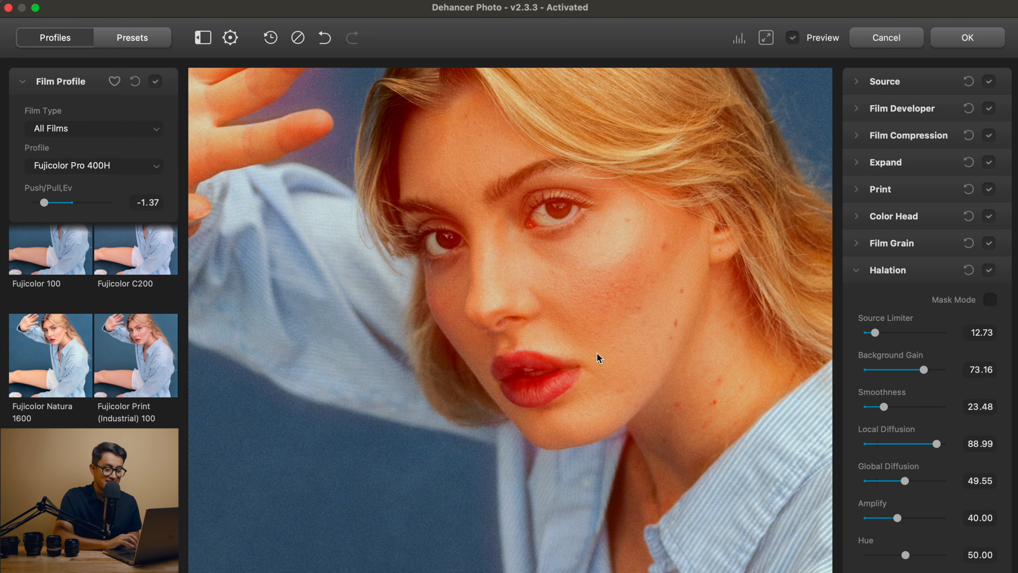
{"action": "left_click", "coordinate": [882, 443]}
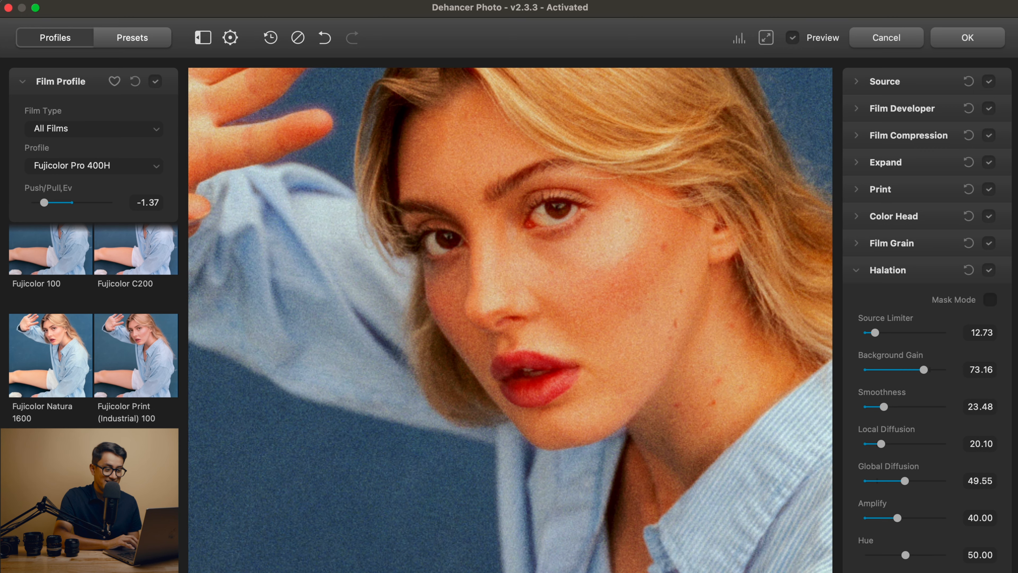
{"action": "left_click", "coordinate": [877, 443]}
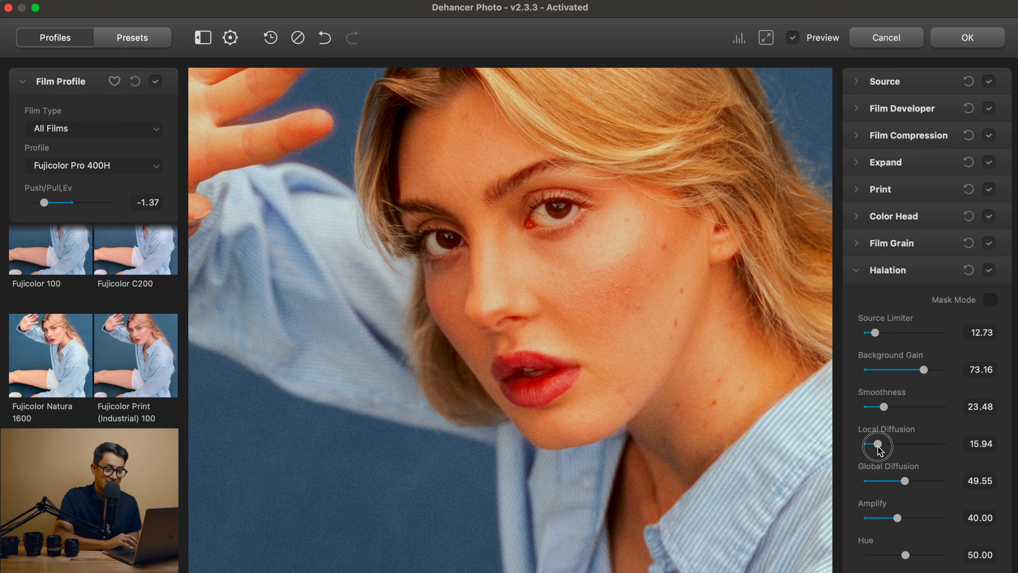
{"action": "key", "text": "super+minus"}
{"action": "left_click_drag", "start_coordinate": [636, 379], "coordinate": [670, 326]}
{"action": "left_click", "coordinate": [912, 279]}
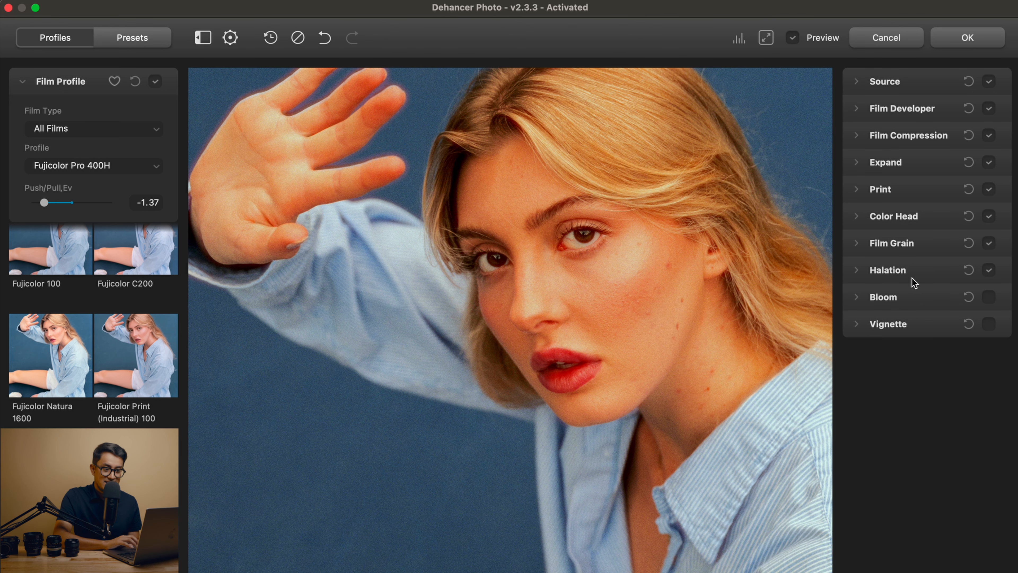
Step: Enable Bloom with source limiter 86.56, highlights 44.21 and amplify 28.94
{"action": "left_click", "coordinate": [914, 295]}
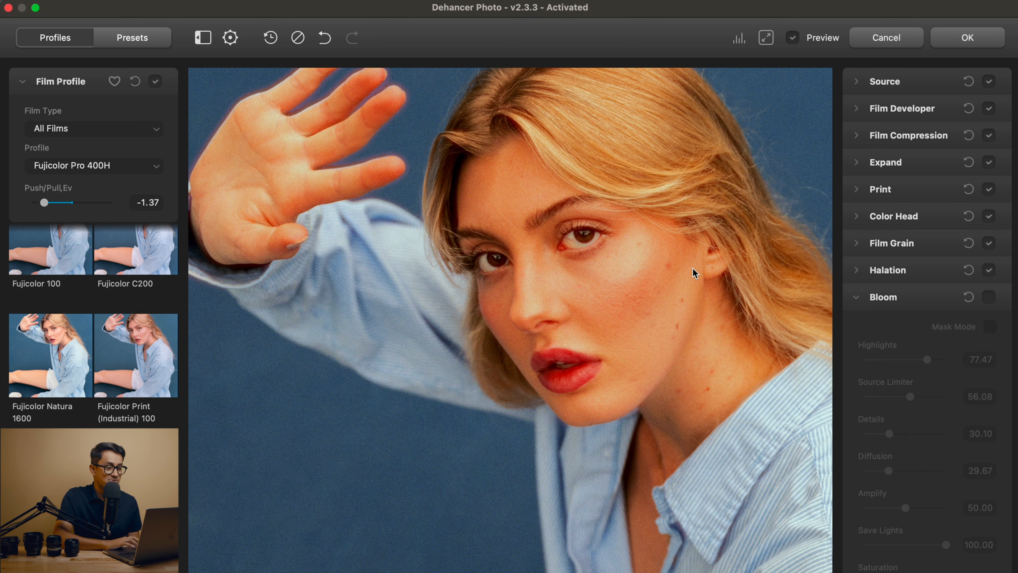
{"action": "scroll", "coordinate": [558, 321], "scroll_direction": "down", "scroll_amount": 3}
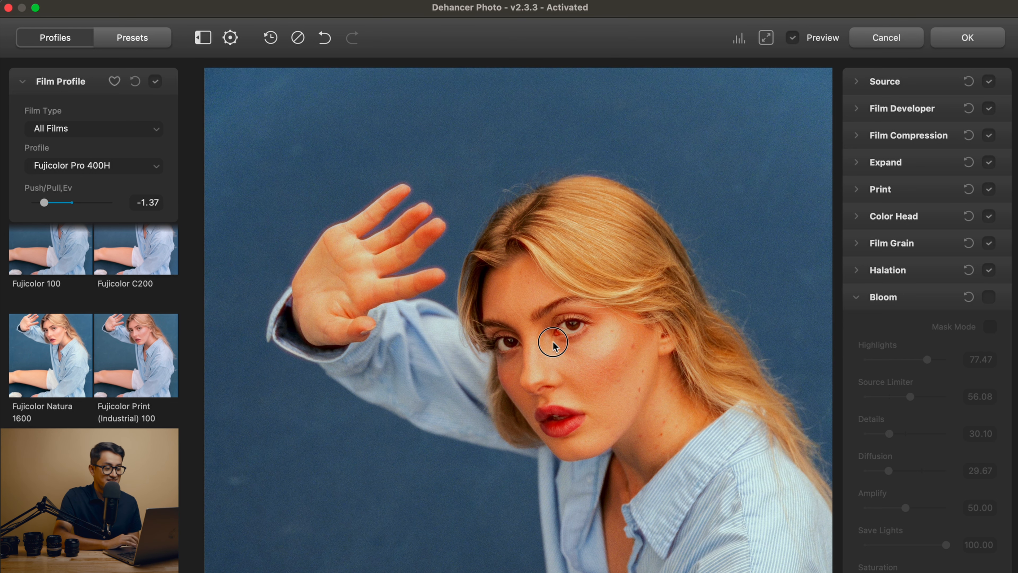
{"action": "left_click_drag", "start_coordinate": [546, 341], "coordinate": [530, 295]}
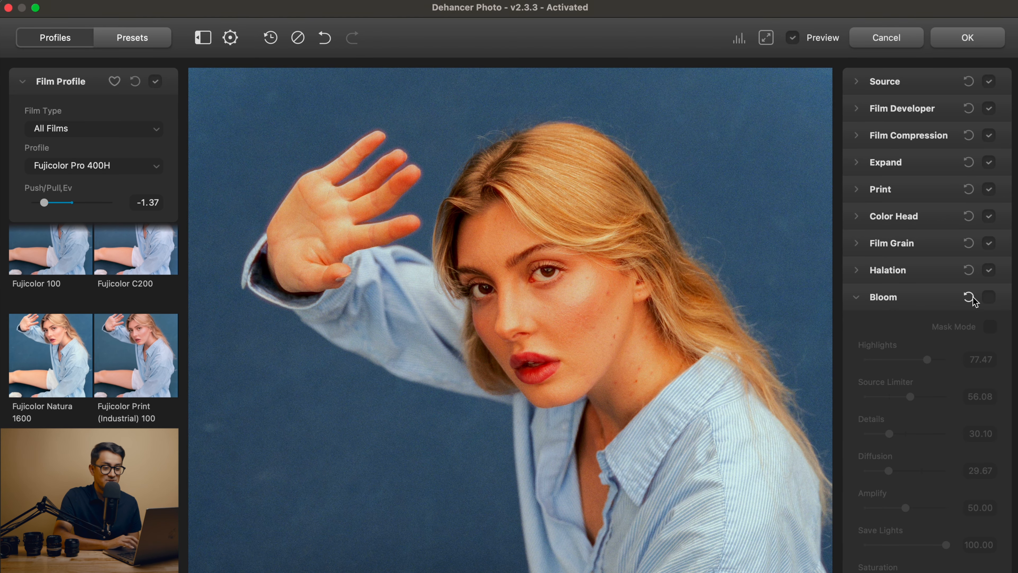
{"action": "left_click", "coordinate": [988, 297]}
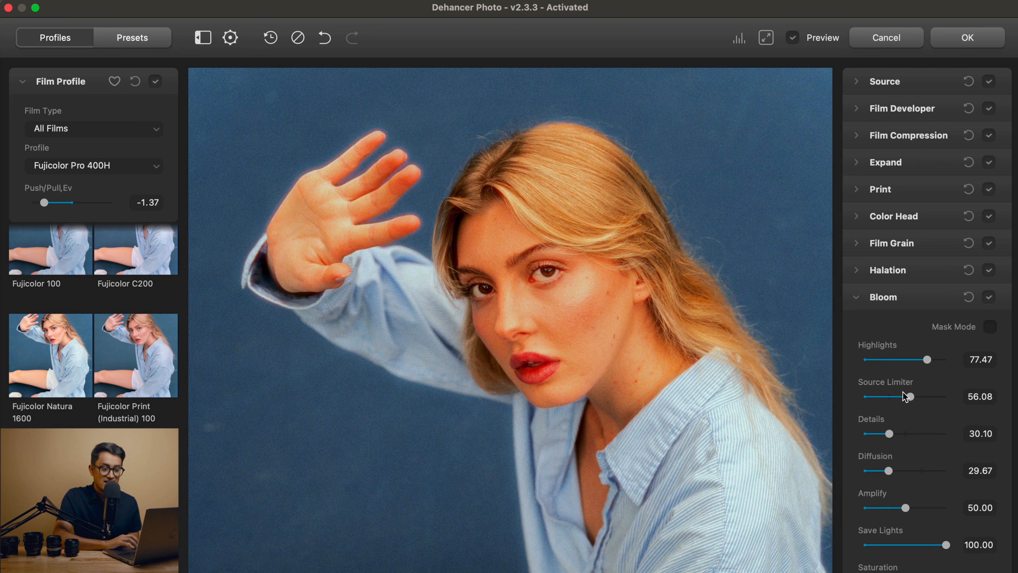
{"action": "left_click_drag", "start_coordinate": [910, 398], "coordinate": [935, 396]}
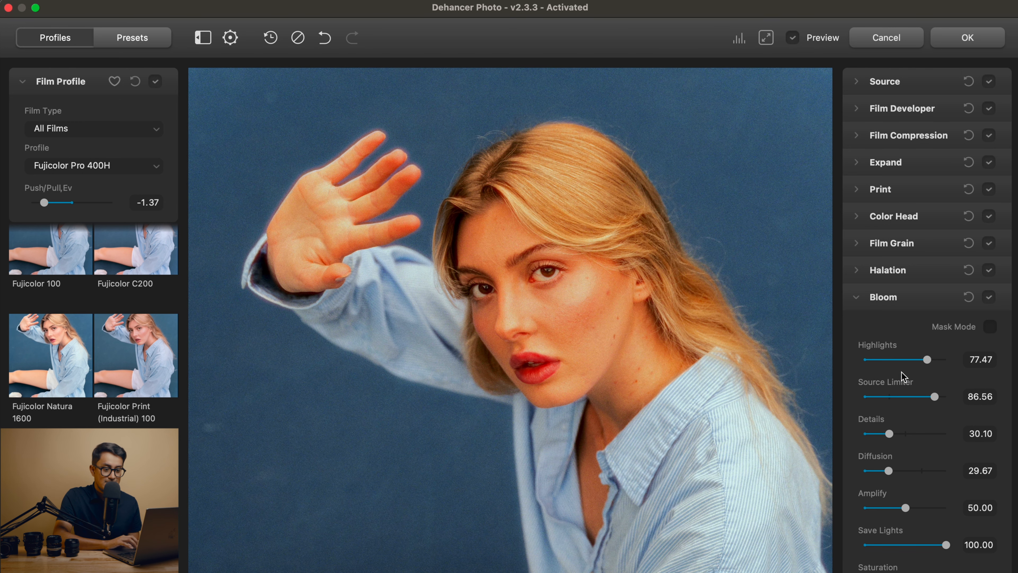
{"action": "left_click", "coordinate": [902, 359]}
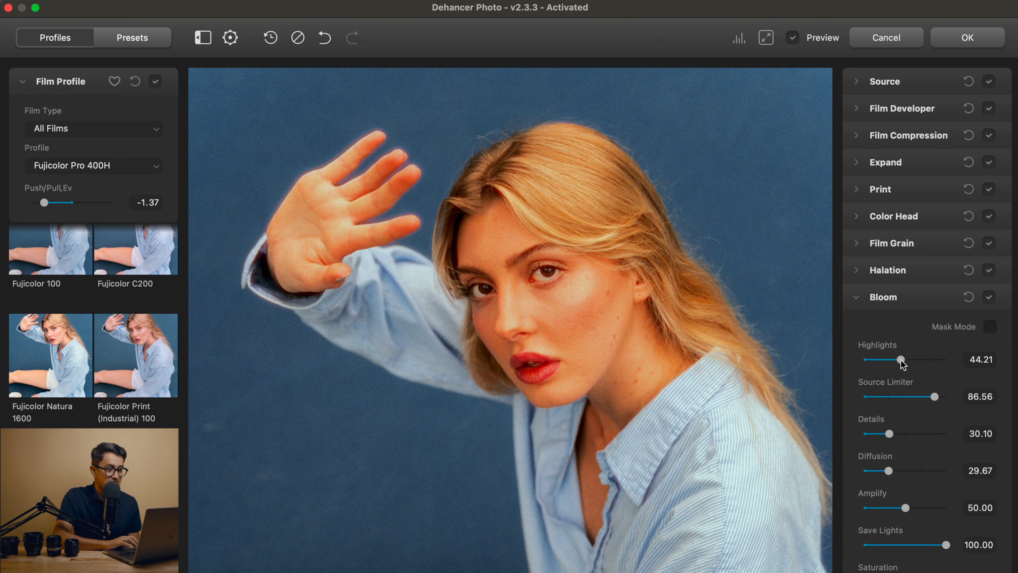
{"action": "left_click_drag", "start_coordinate": [905, 507], "coordinate": [889, 509]}
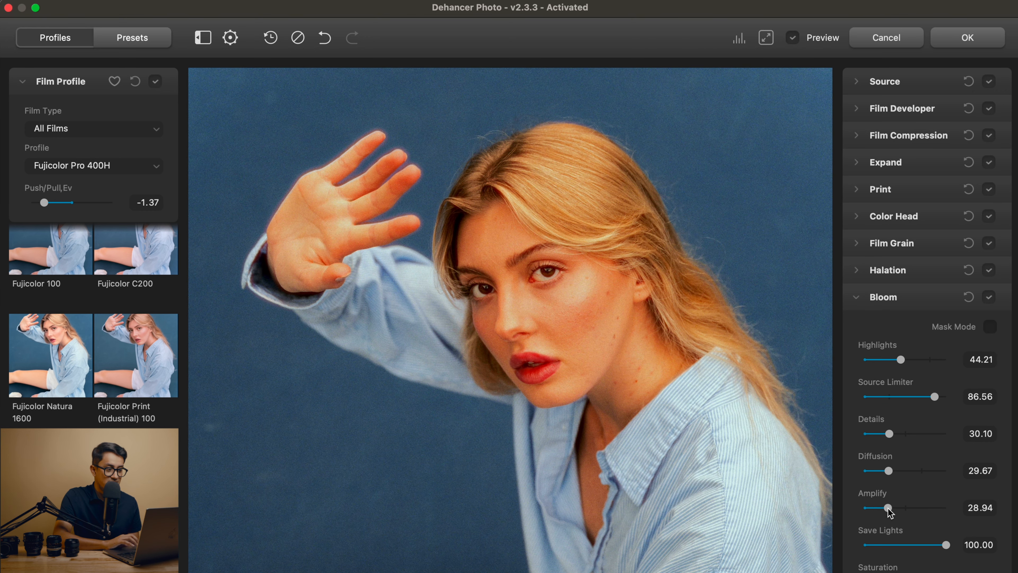
Step: Compare the whole photo with Bloom off and on, leaving the effect enabled
{"action": "scroll", "coordinate": [647, 414], "scroll_direction": "down", "scroll_amount": 5}
{"action": "left_click_drag", "start_coordinate": [647, 414], "coordinate": [634, 278]}
{"action": "left_click", "coordinate": [988, 298]}
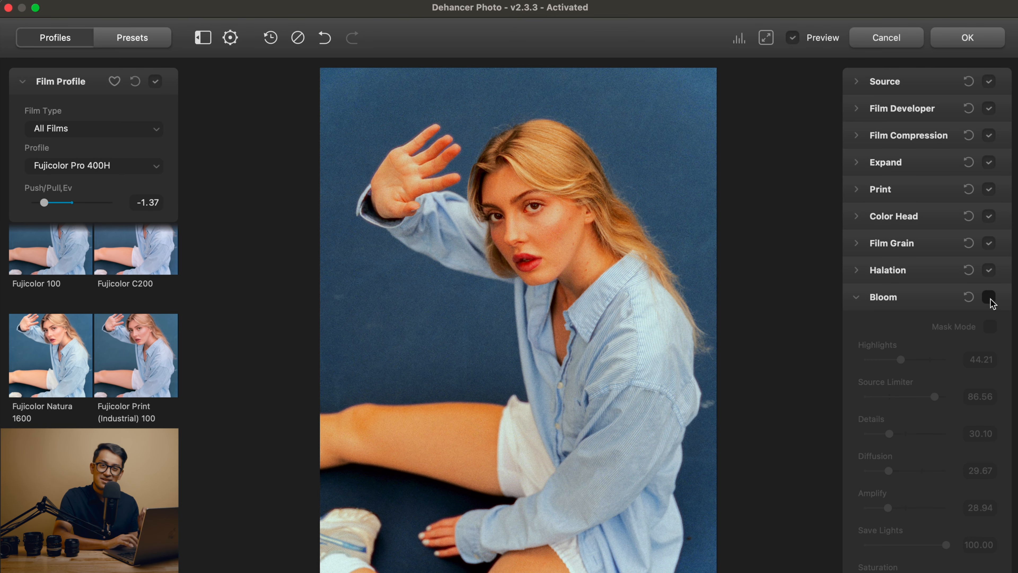
{"action": "left_click", "coordinate": [988, 298]}
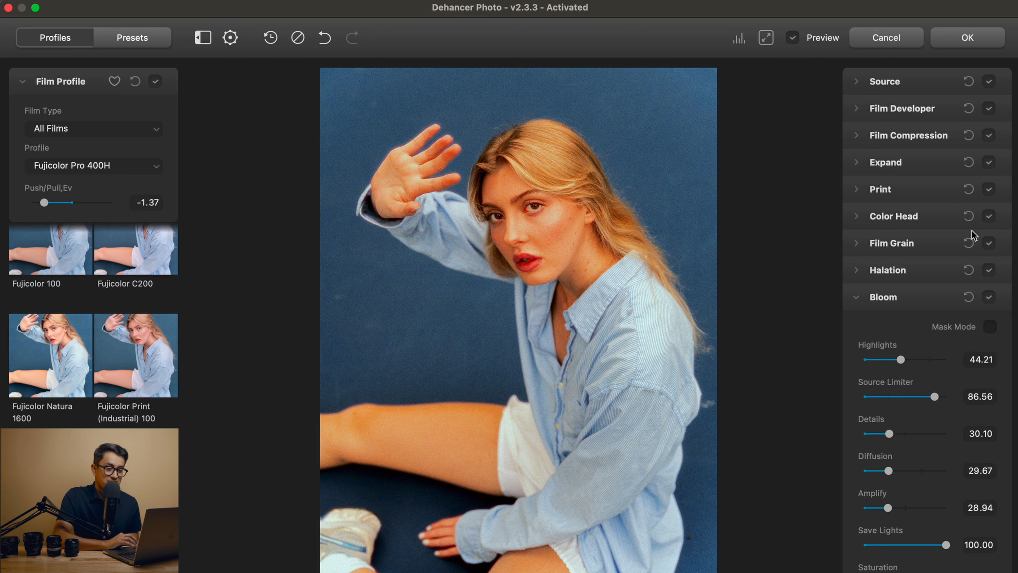
{"action": "left_click", "coordinate": [910, 299]}
Step: Enable the Vignette effect with its default settings and apply the film look, returning to Photoshop
{"action": "left_click", "coordinate": [905, 325]}
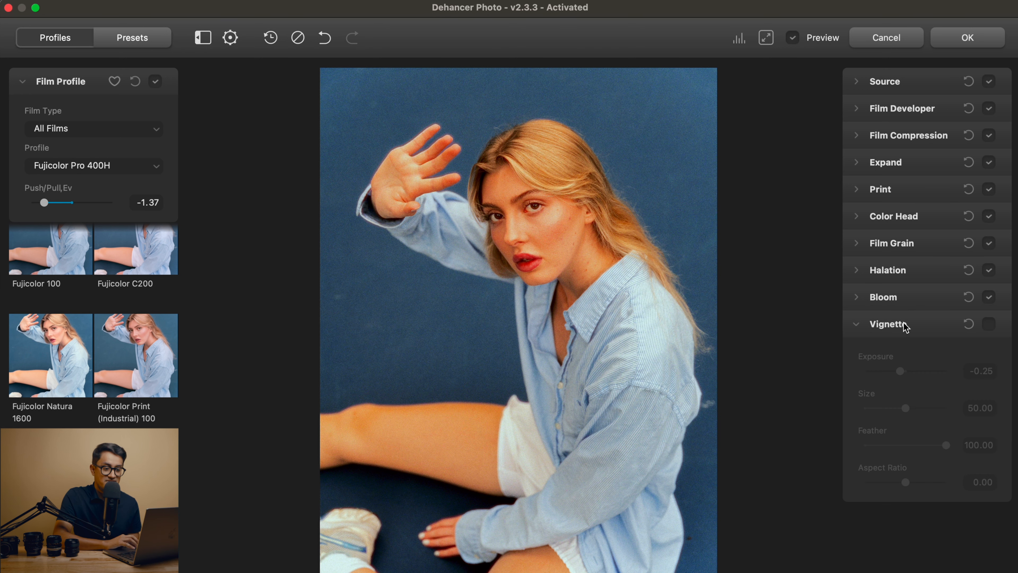
{"action": "left_click", "coordinate": [989, 324]}
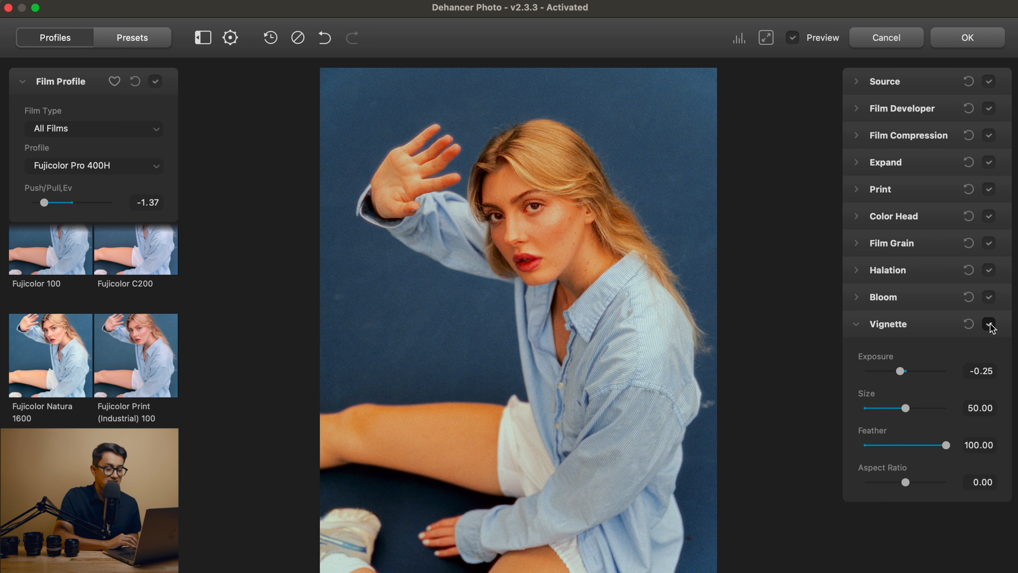
{"action": "left_click", "coordinate": [967, 37]}
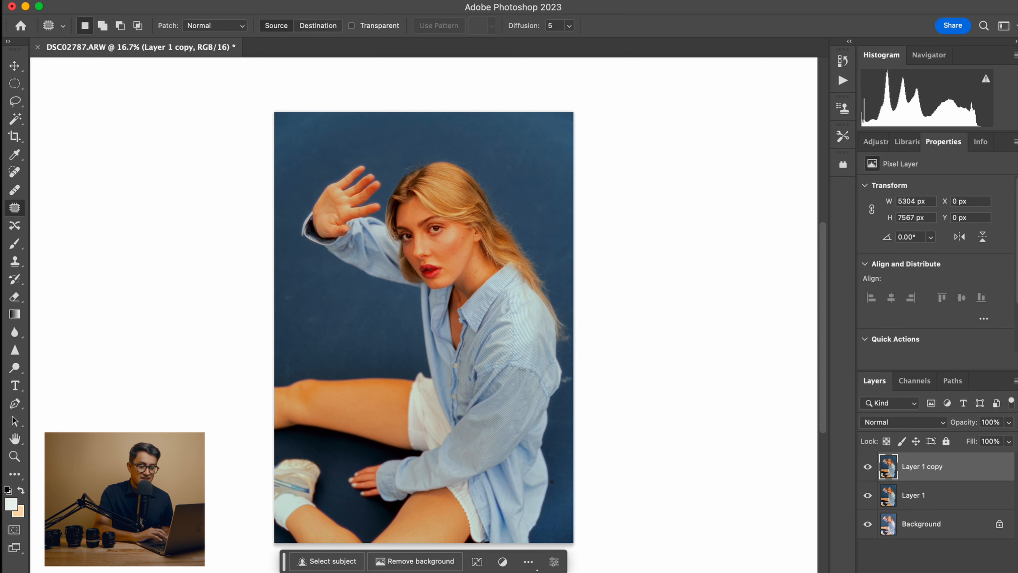
Step: Add a Selective Color adjustment layer above the film-look layer and fine-tune the ink balance of its Reds
{"action": "left_click", "coordinate": [933, 571]}
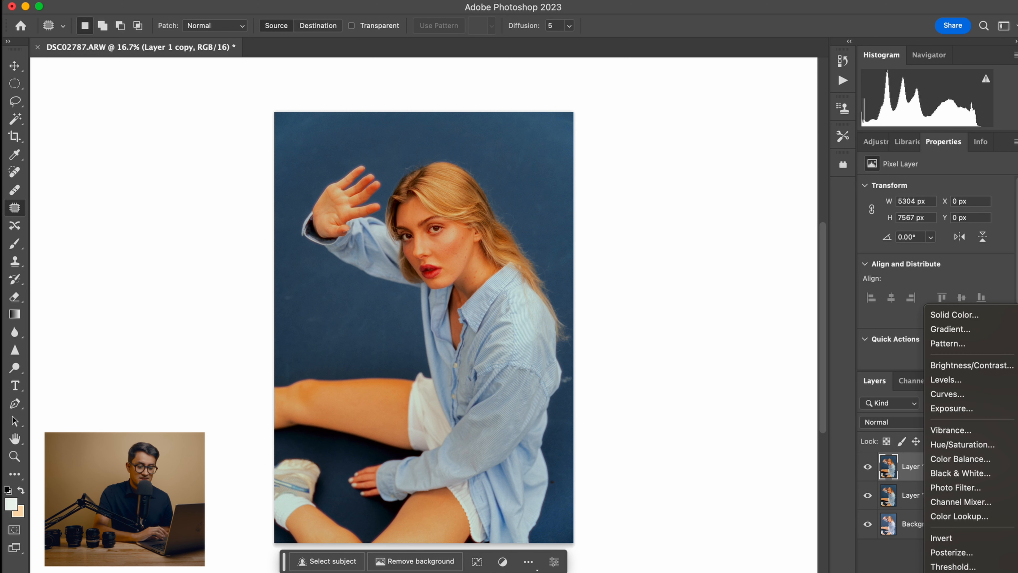
{"action": "left_click", "coordinate": [958, 565]}
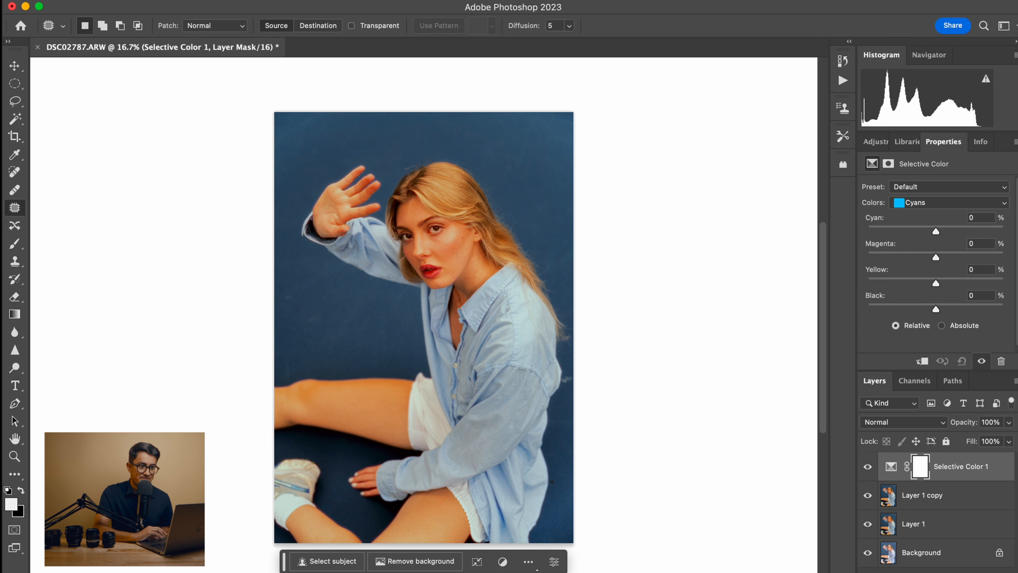
{"action": "left_click", "coordinate": [919, 205]}
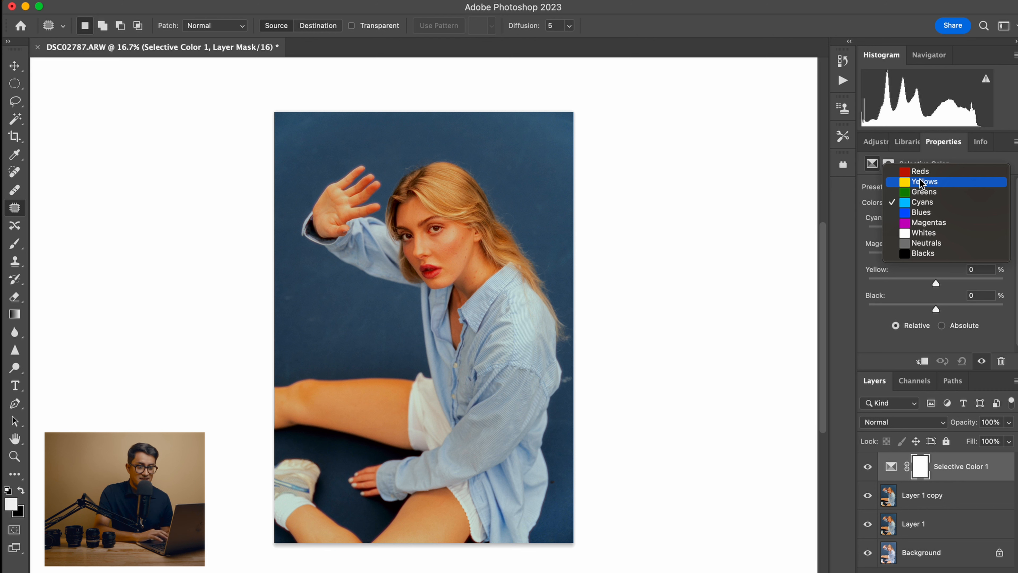
{"action": "left_click", "coordinate": [920, 171]}
{"action": "left_click_drag", "start_coordinate": [935, 228], "coordinate": [937, 257]}
Step: Shift the Blues in the Selective Color adjustment by setting their Cyan to -2%
{"action": "left_click", "coordinate": [927, 203]}
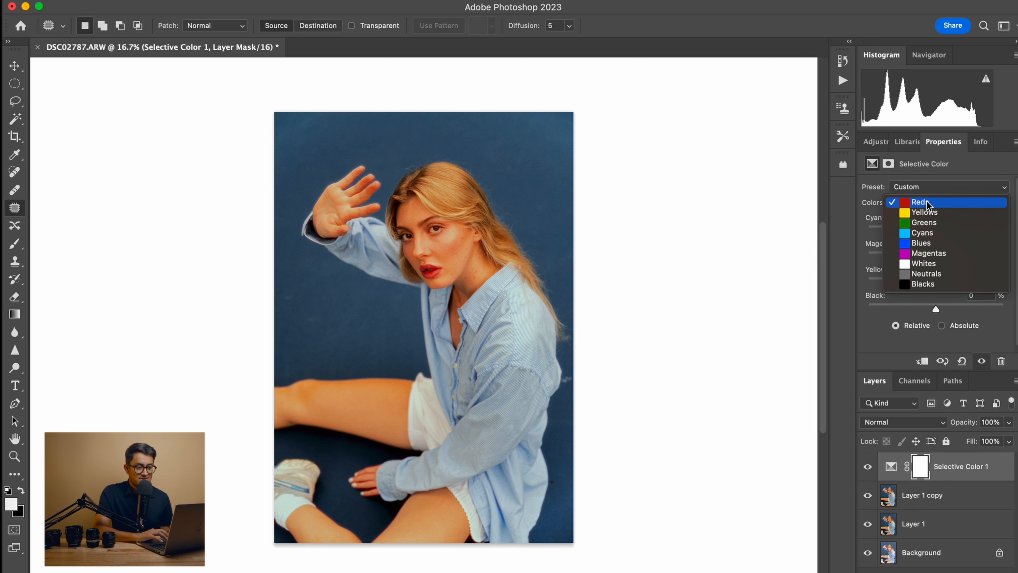
{"action": "left_click", "coordinate": [933, 244]}
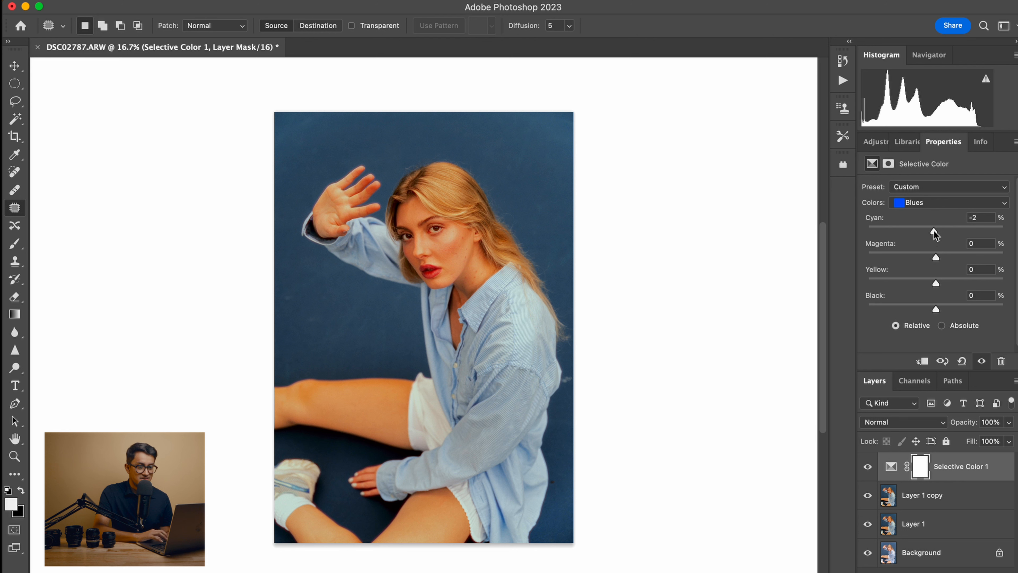